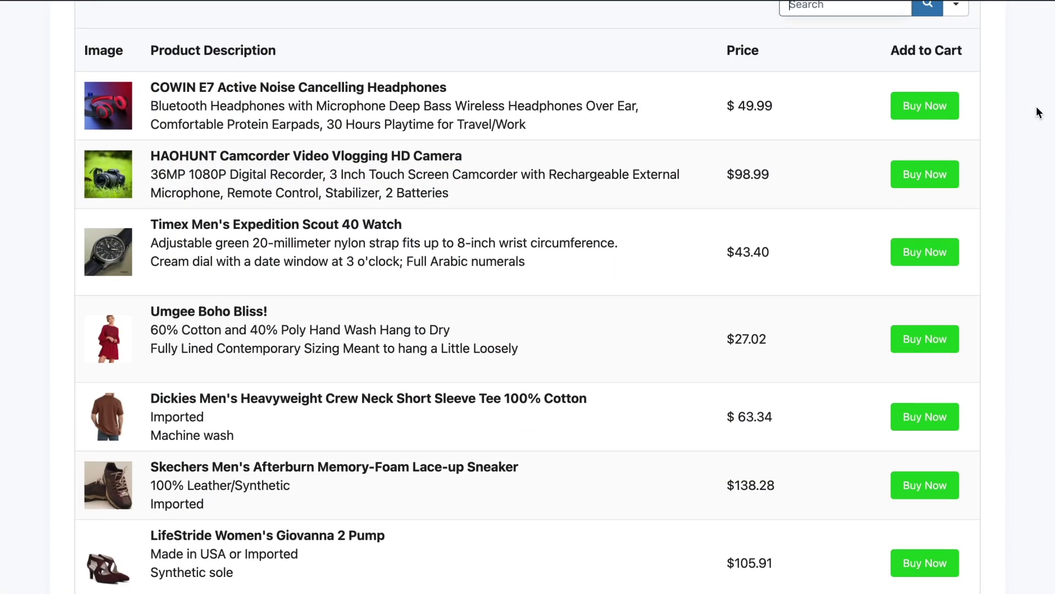
Search the products table for 'women', then replace the search term with 'cap'.
scroll(1038, 112, up, 6)
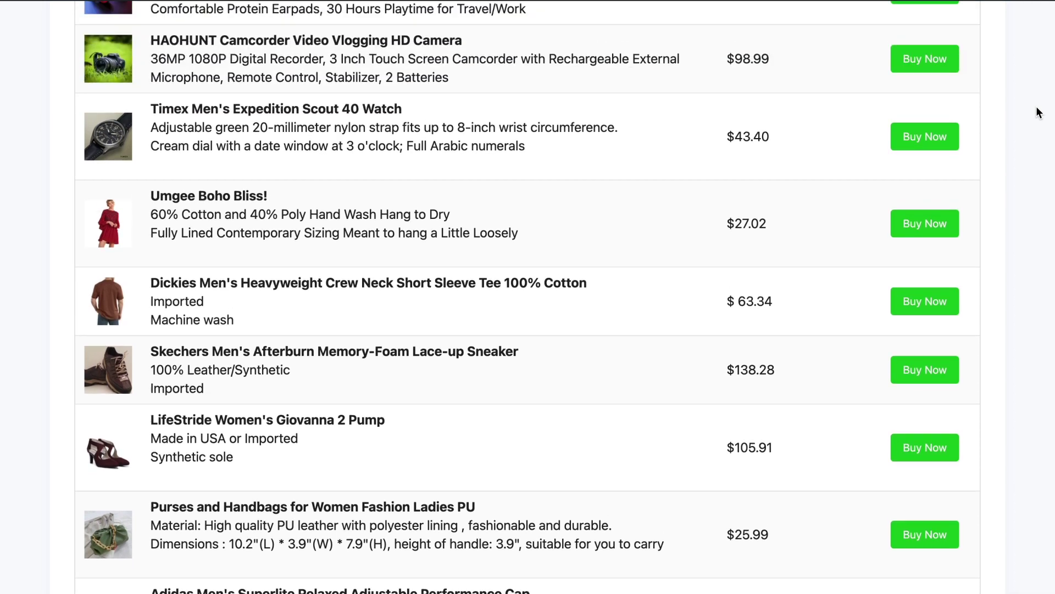
text(women)
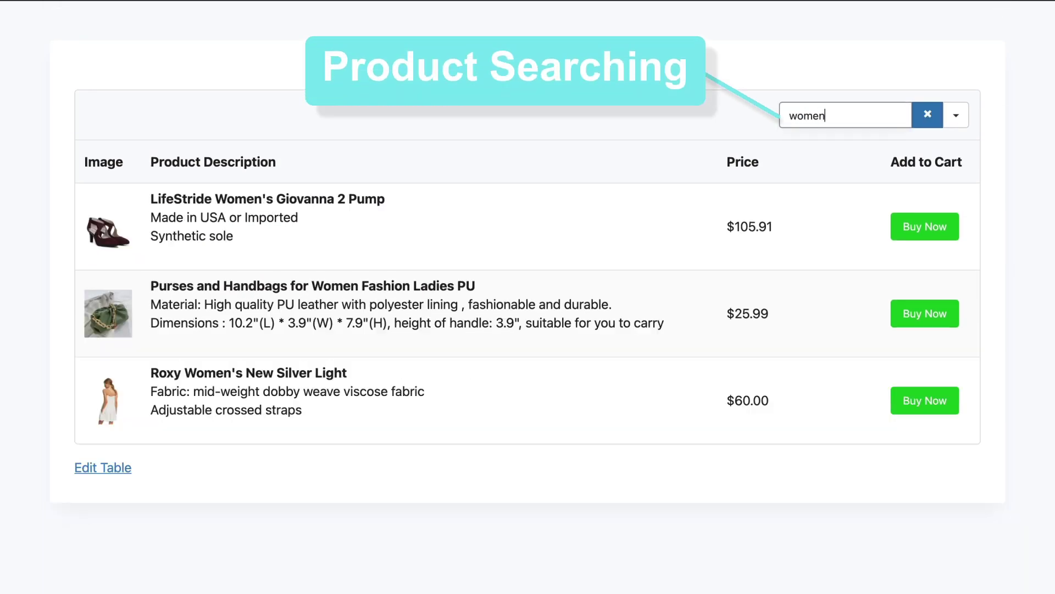
key(ctrl+a)
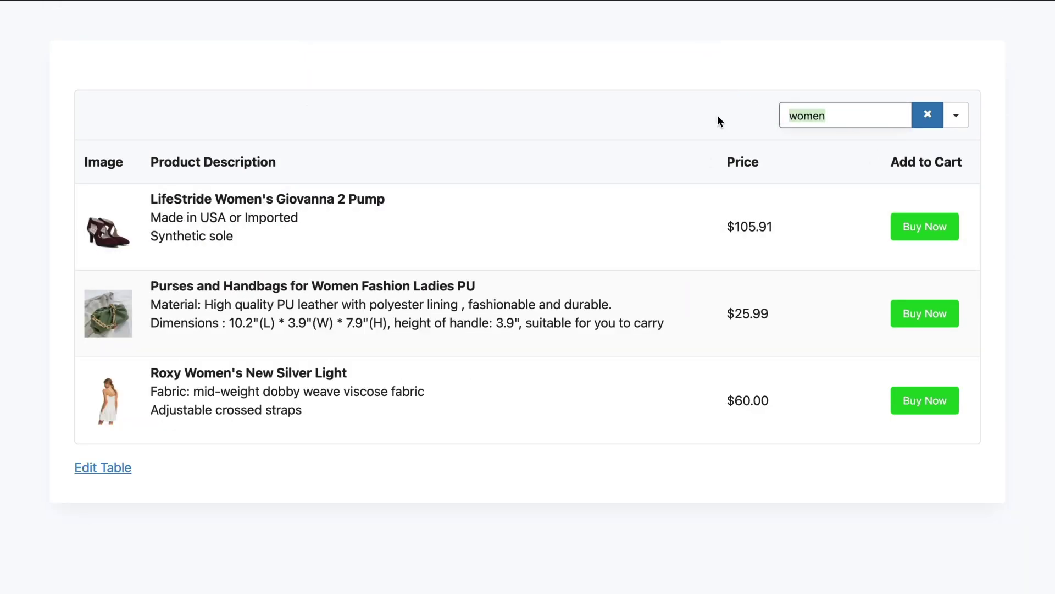
text(cap)
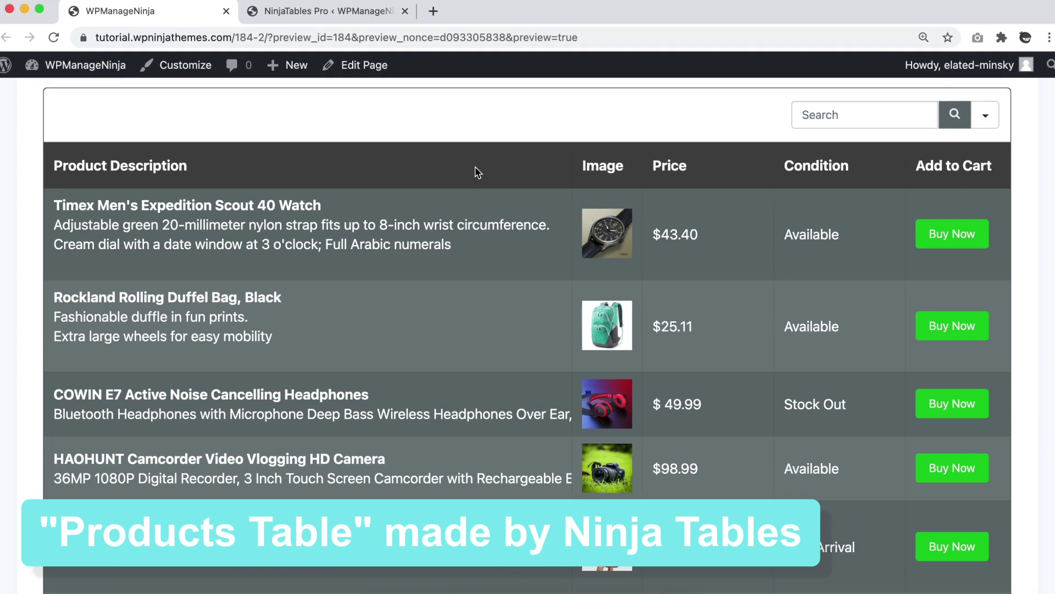
Scroll down through the dark-styled products table and its Condition column.
scroll(402, 416, down, 2)
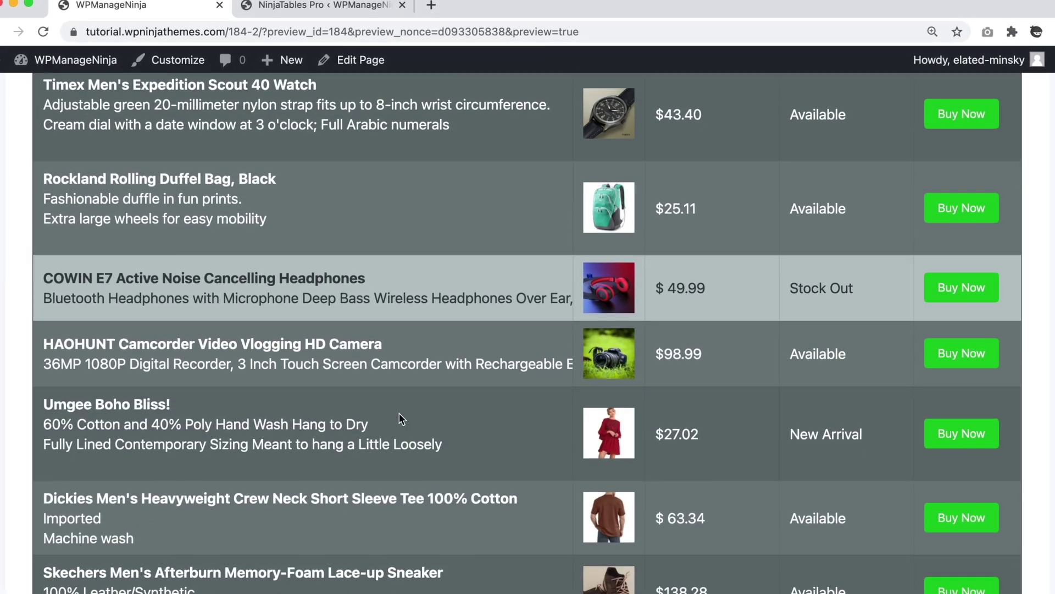
scroll(398, 413, down, 3)
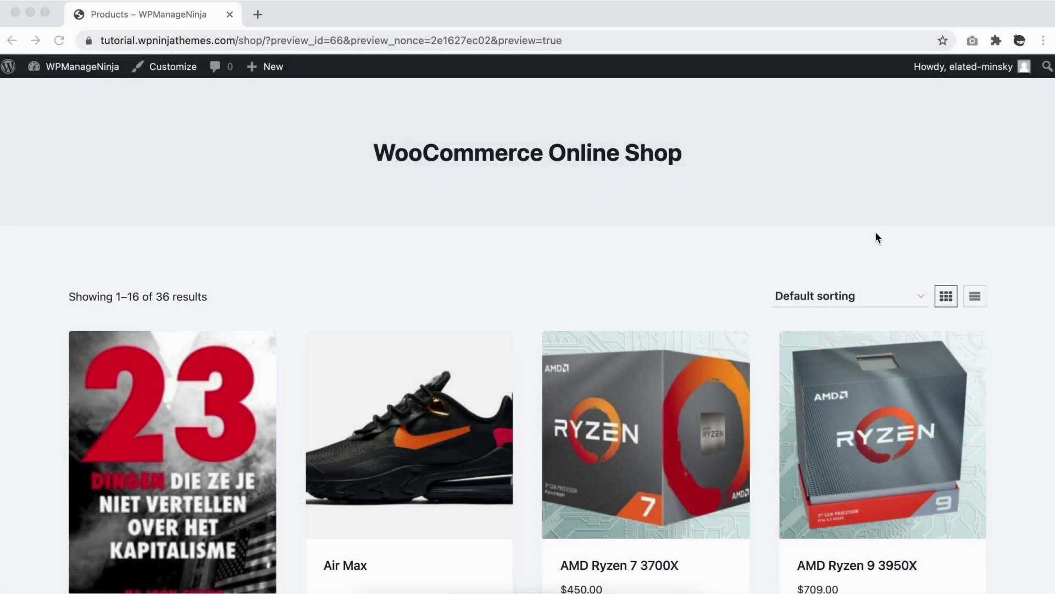
Sort the shop's products by price, low to high.
scroll(875, 231, down, 2)
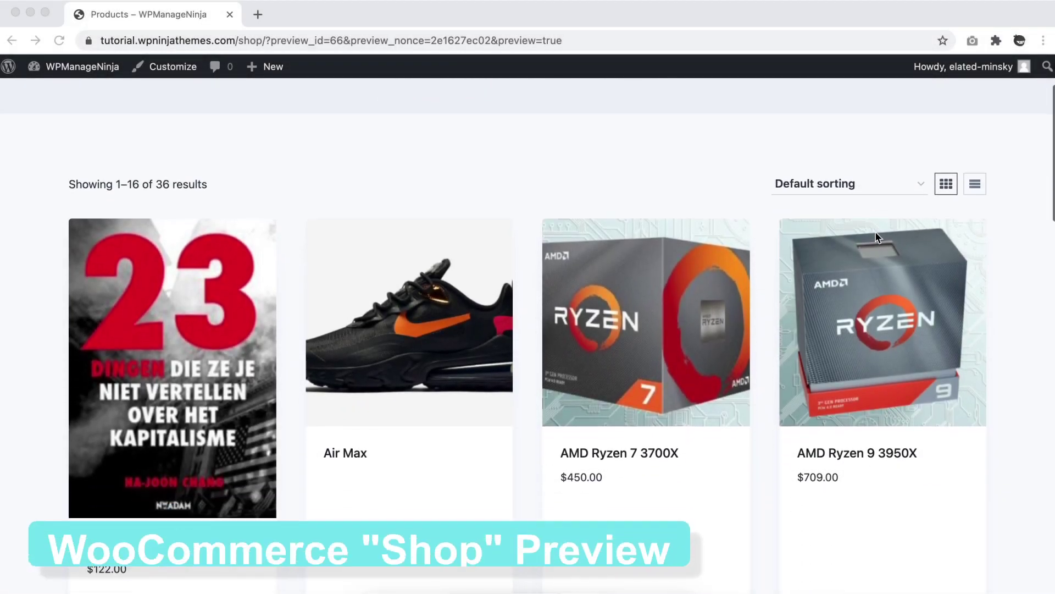
scroll(877, 236, down, 4)
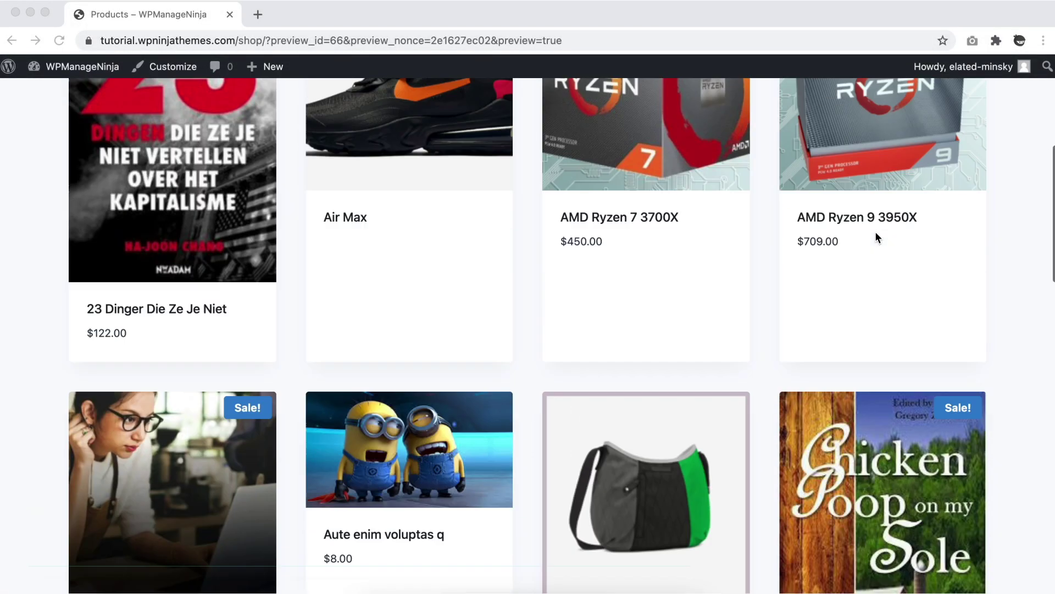
scroll(877, 236, up, 6)
click(880, 262)
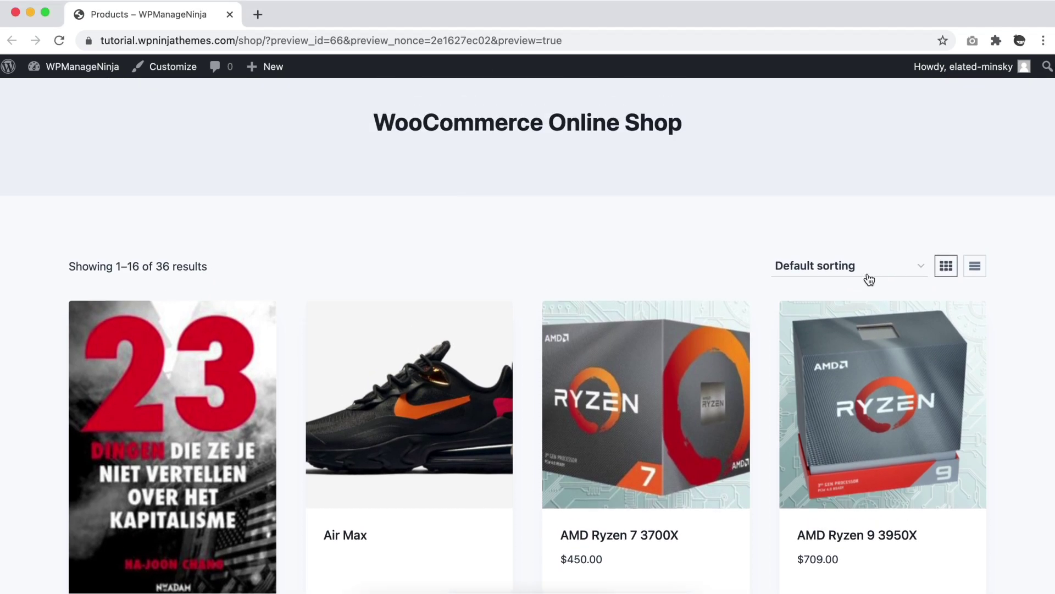
click(921, 266)
click(860, 341)
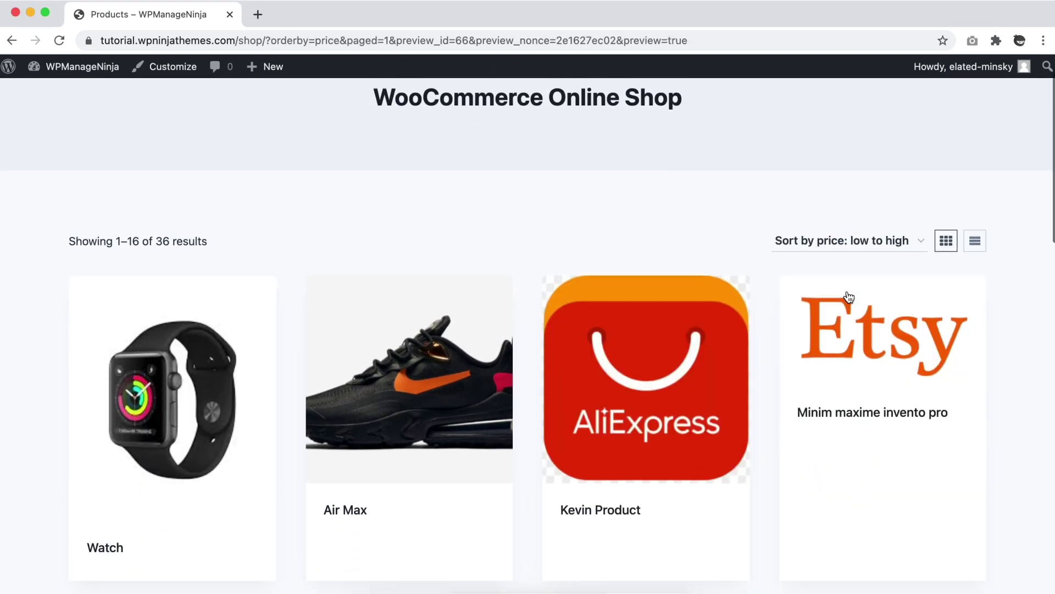
Show the shop's products as a list instead of a grid and scroll through them.
scroll(849, 296, down, 2)
click(976, 142)
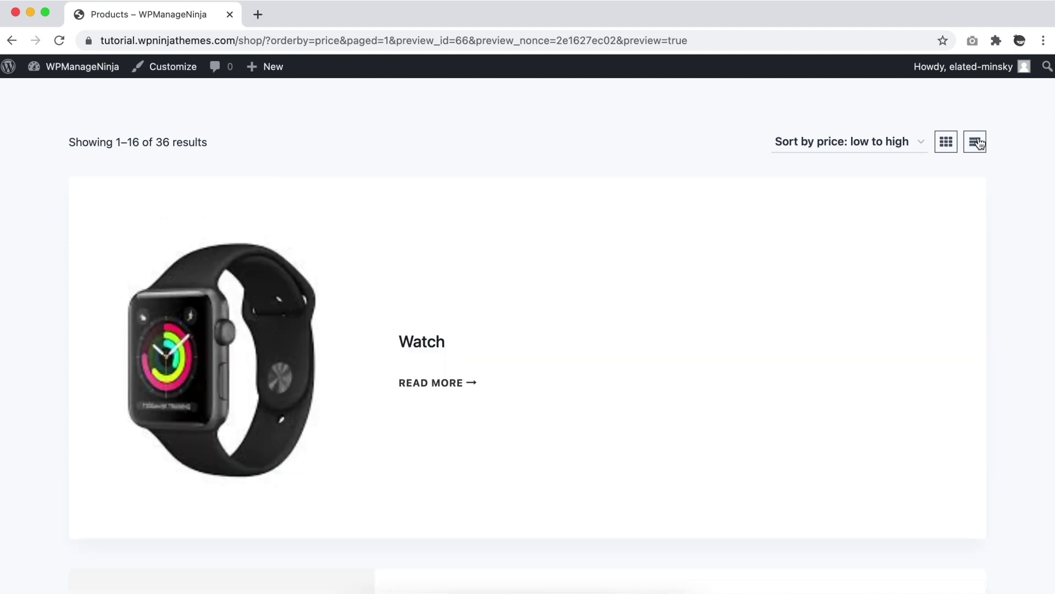
scroll(893, 242, down, 6)
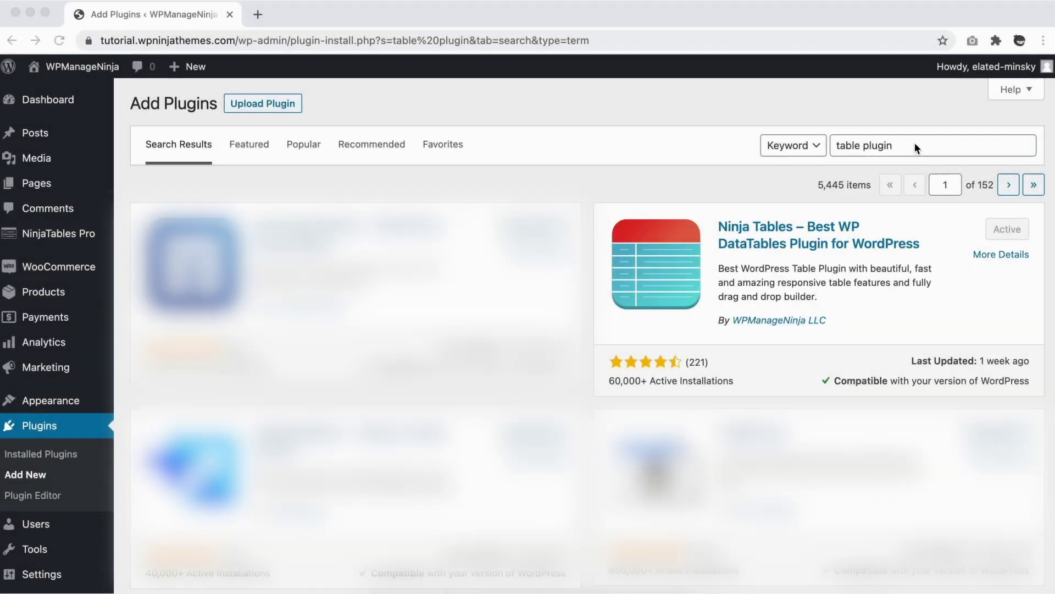
Edit the plugin directory search terms and scroll through the results.
click(912, 144)
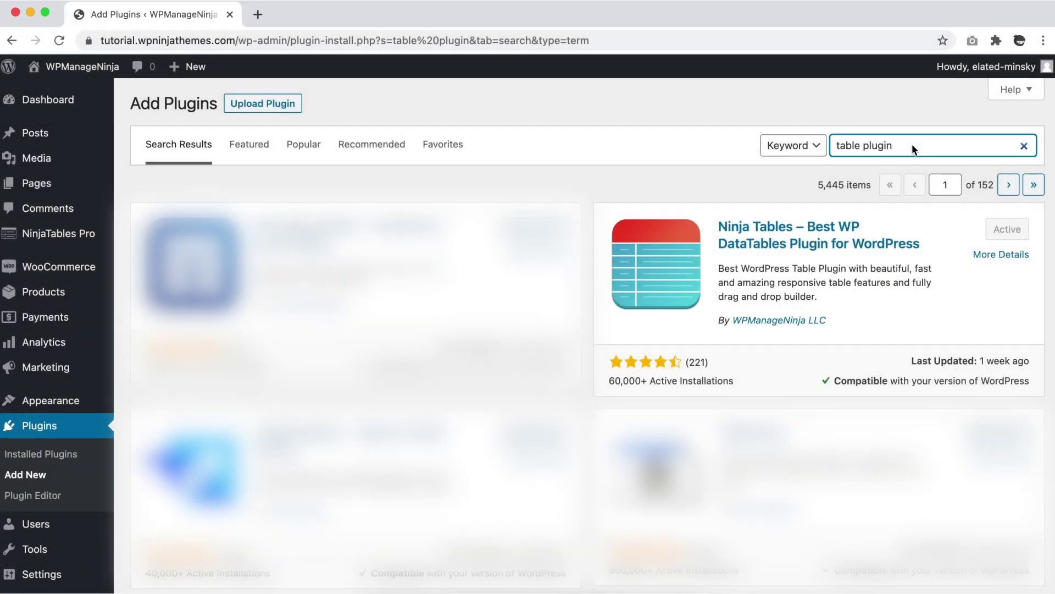
scroll(944, 203, down, 5)
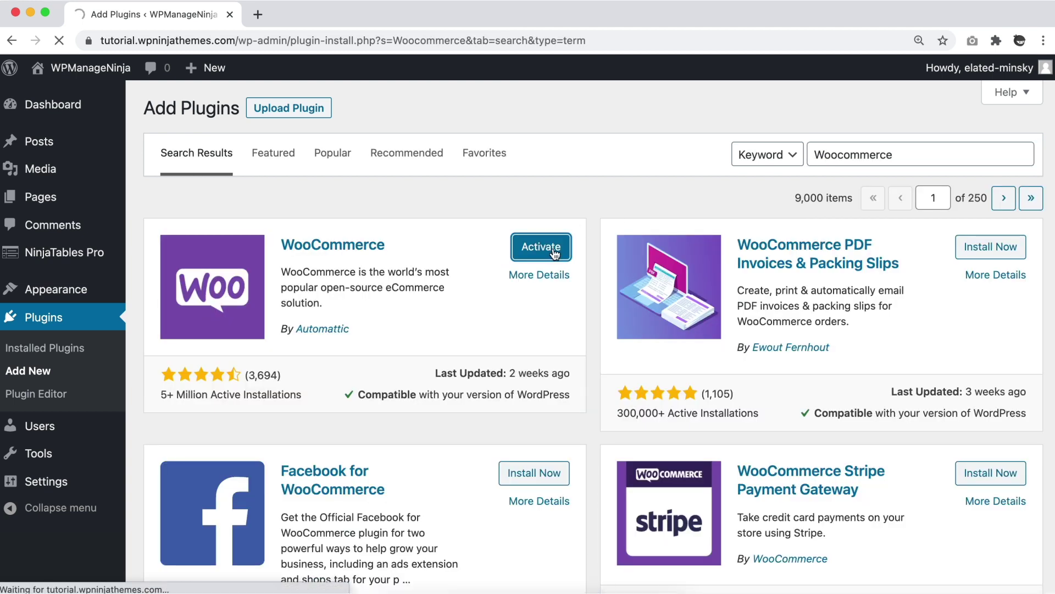
Move through the admin sidebar to the NinjaTables Pro Tables menu.
scroll(394, 266, down, 3)
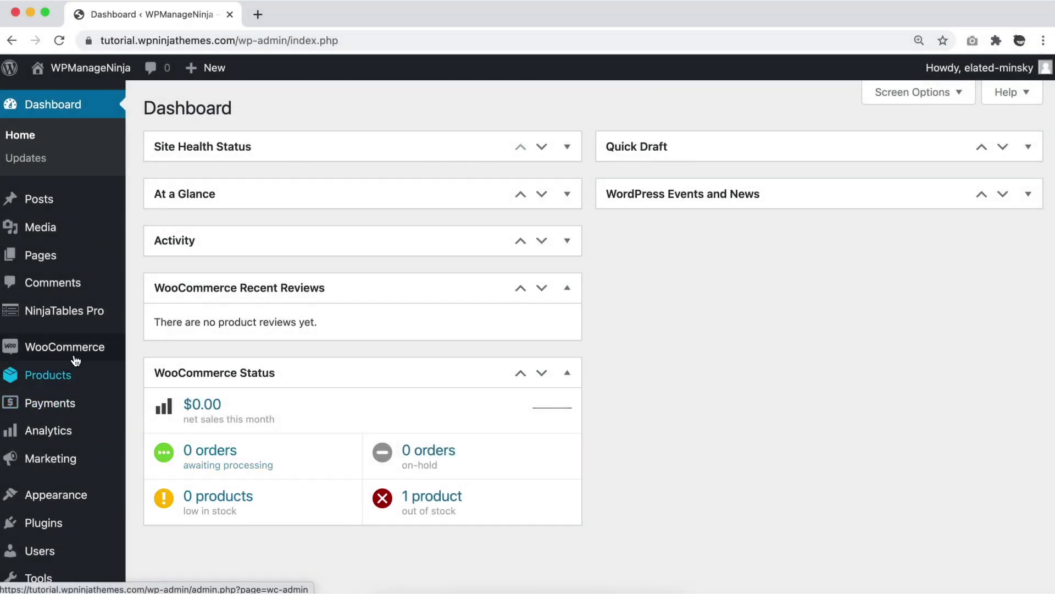
mouse_move(81, 356)
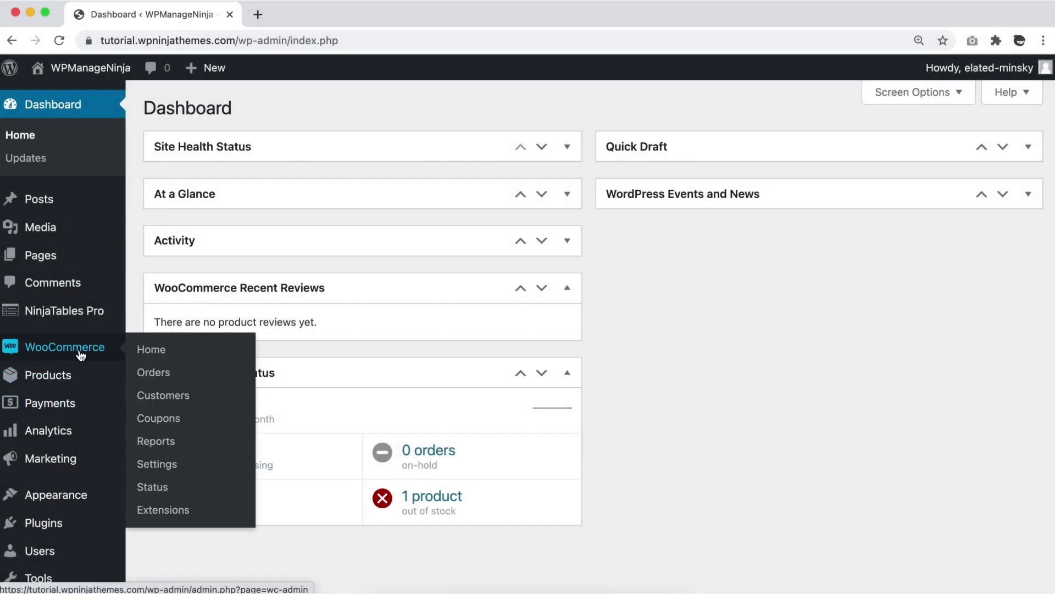
mouse_move(74, 318)
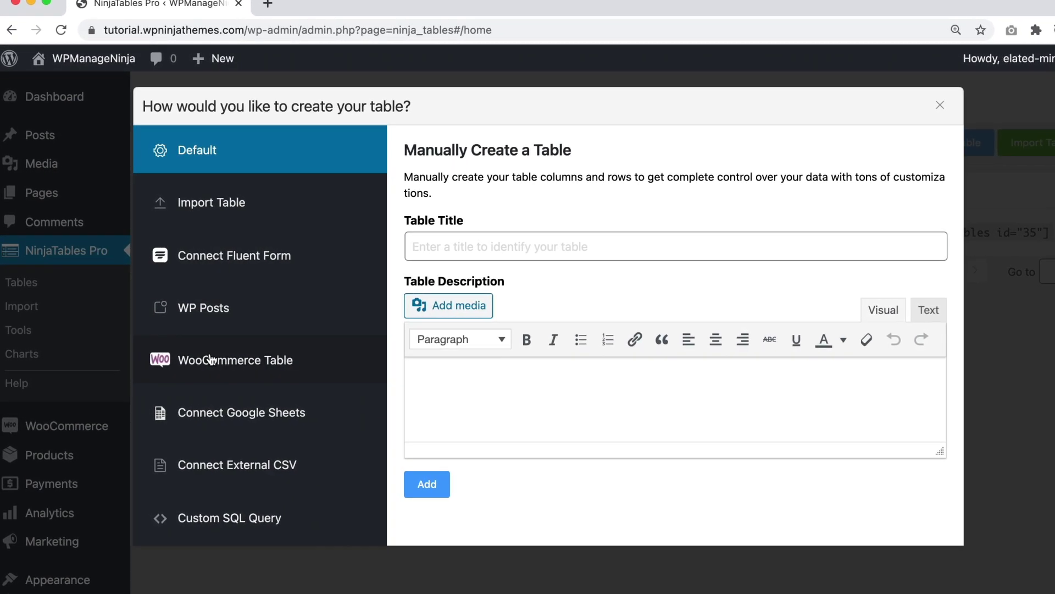
Build the table from WooCommerce products, including the Research category.
click(210, 359)
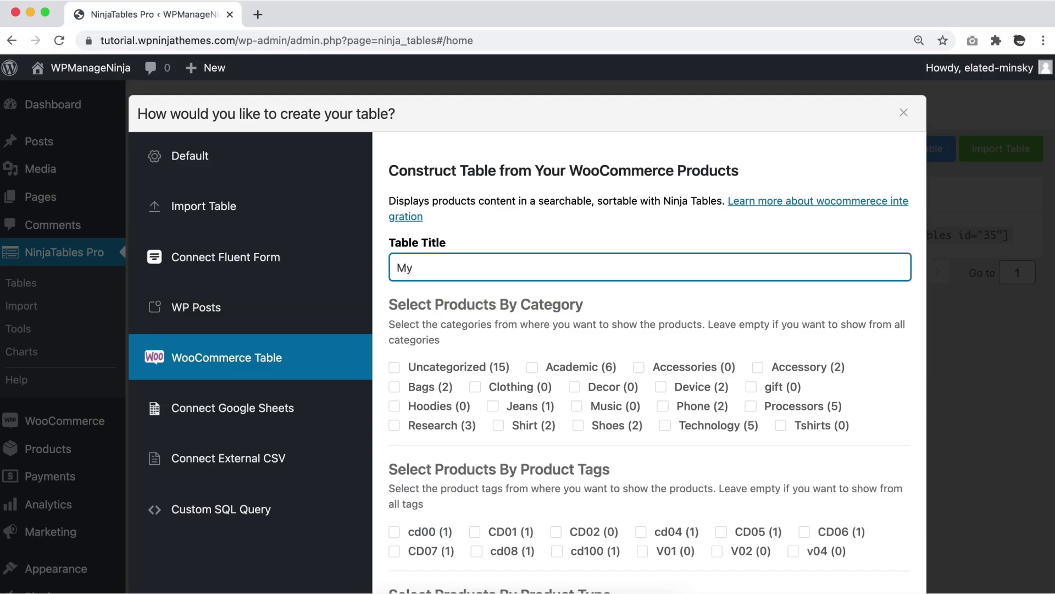
scroll(413, 286, down, 3)
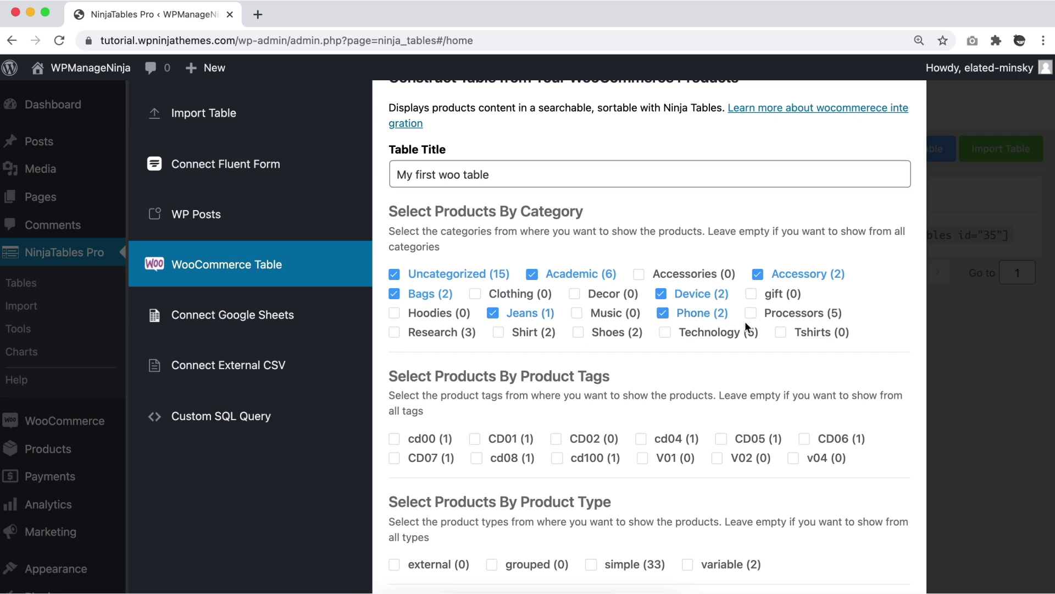
click(394, 332)
Save appearance settings showing cart details plus Go to Cart and Checkout buttons.
scroll(417, 364, down, 3)
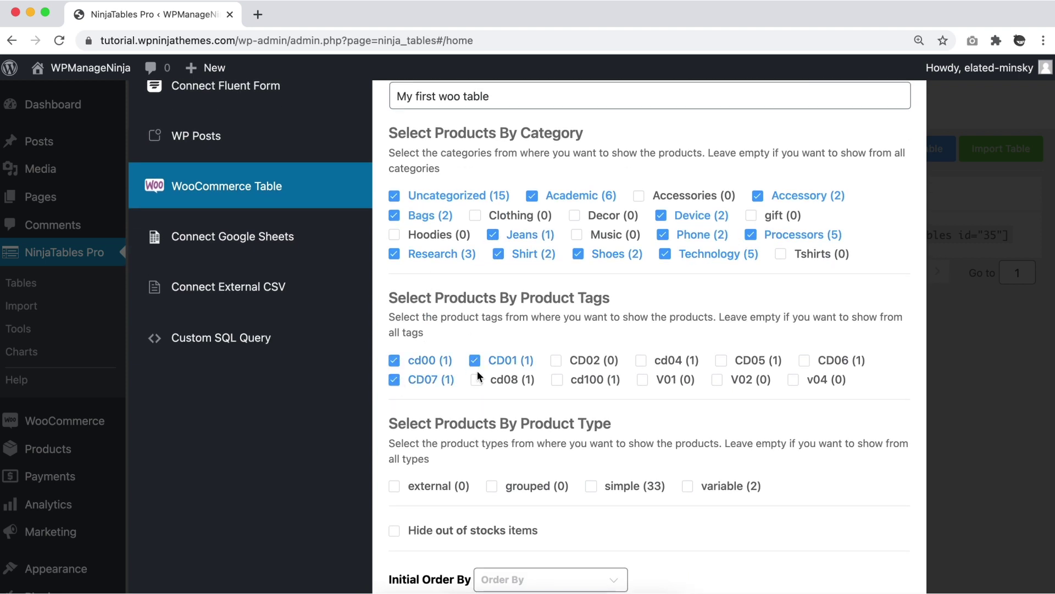
scroll(689, 404, down, 3)
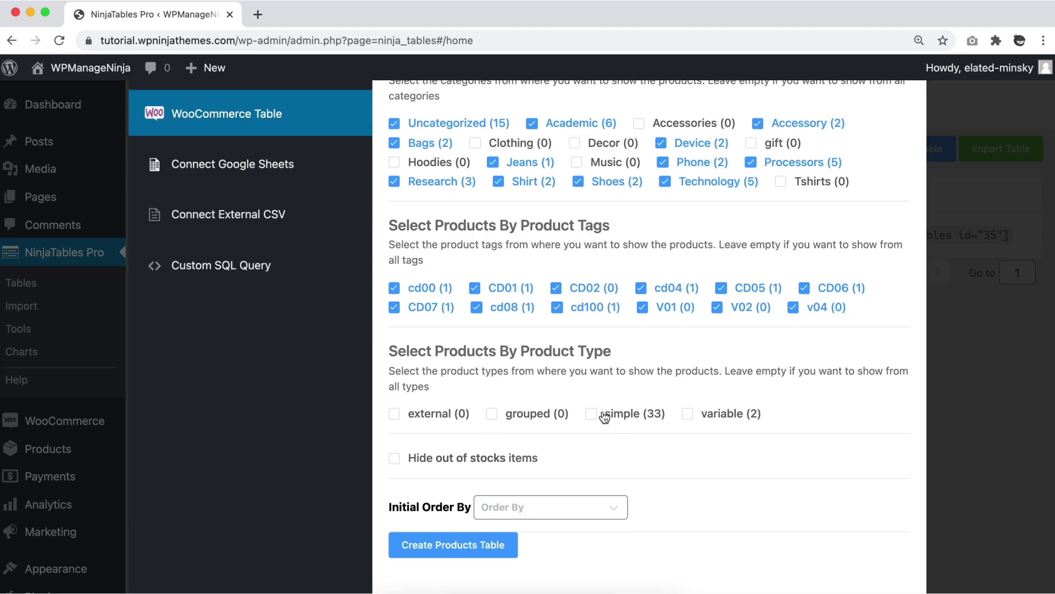
scroll(525, 493, down, 2)
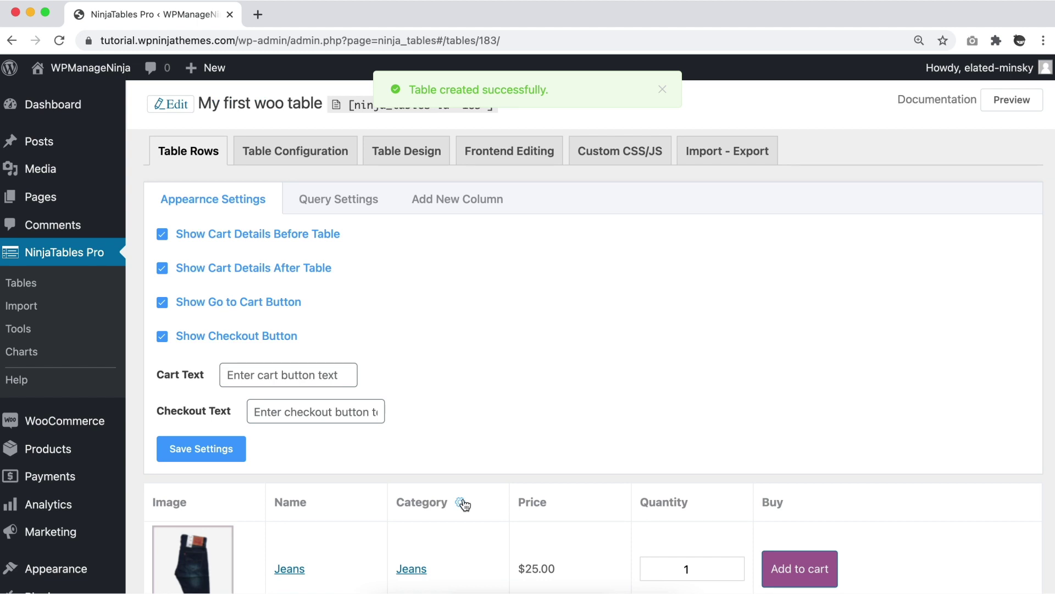
scroll(463, 503, down, 8)
scroll(464, 505, up, 5)
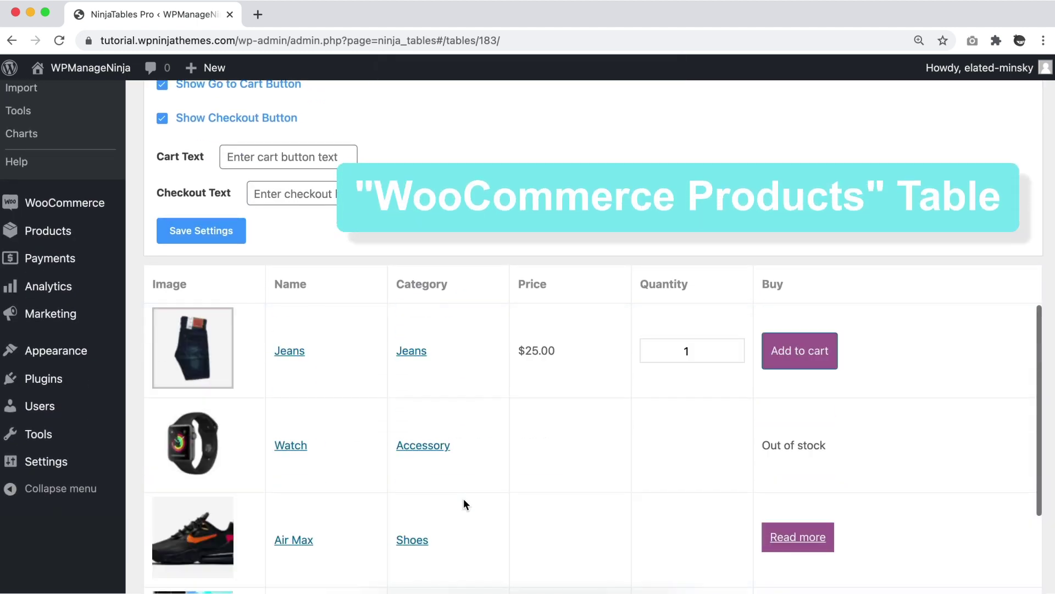
click(211, 238)
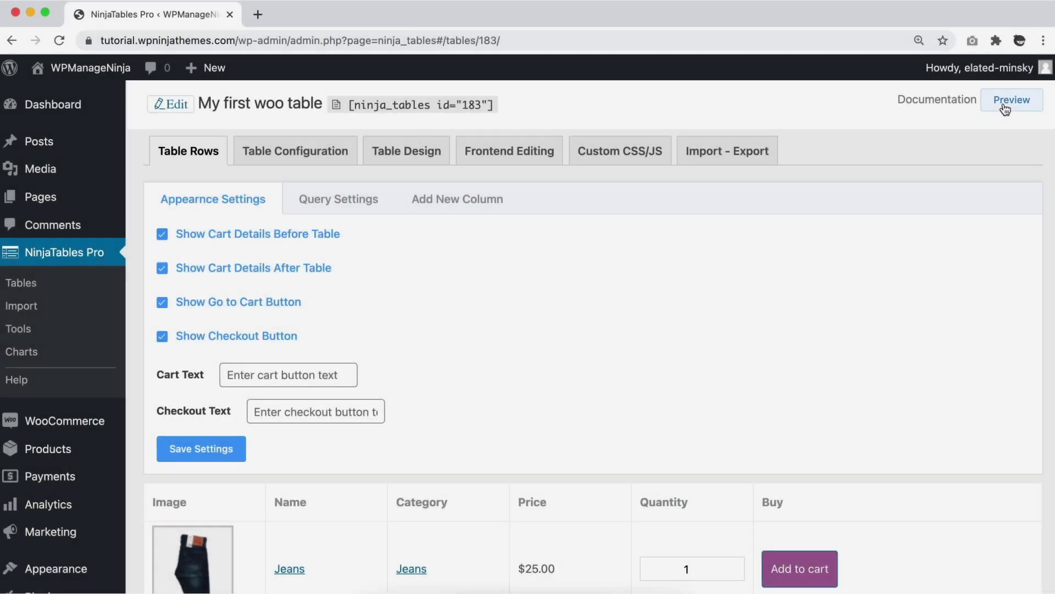
Preview the products table on the live page and scroll through it.
click(1005, 109)
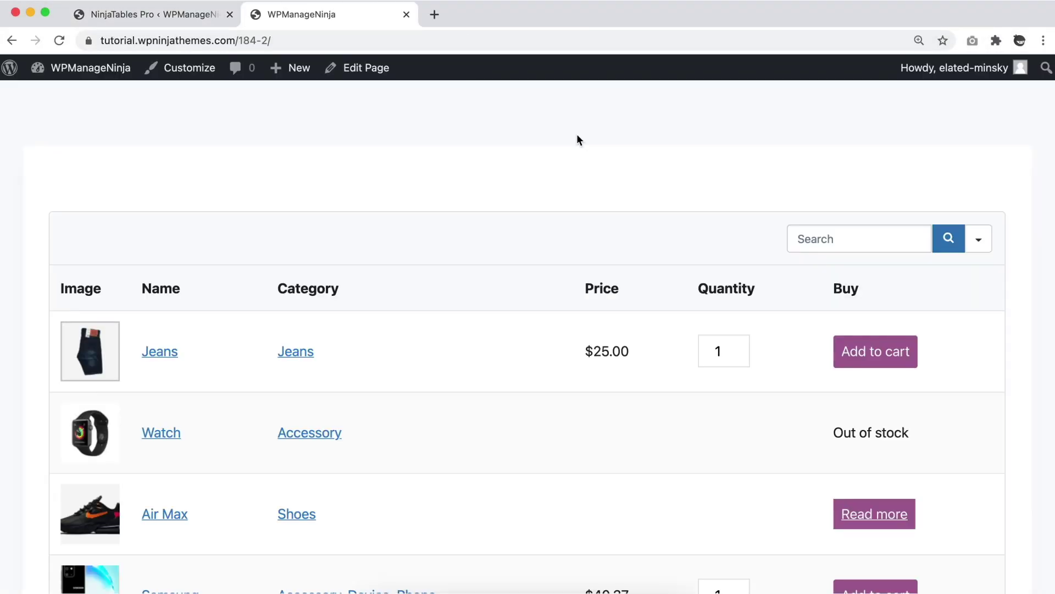
scroll(576, 134, down, 6)
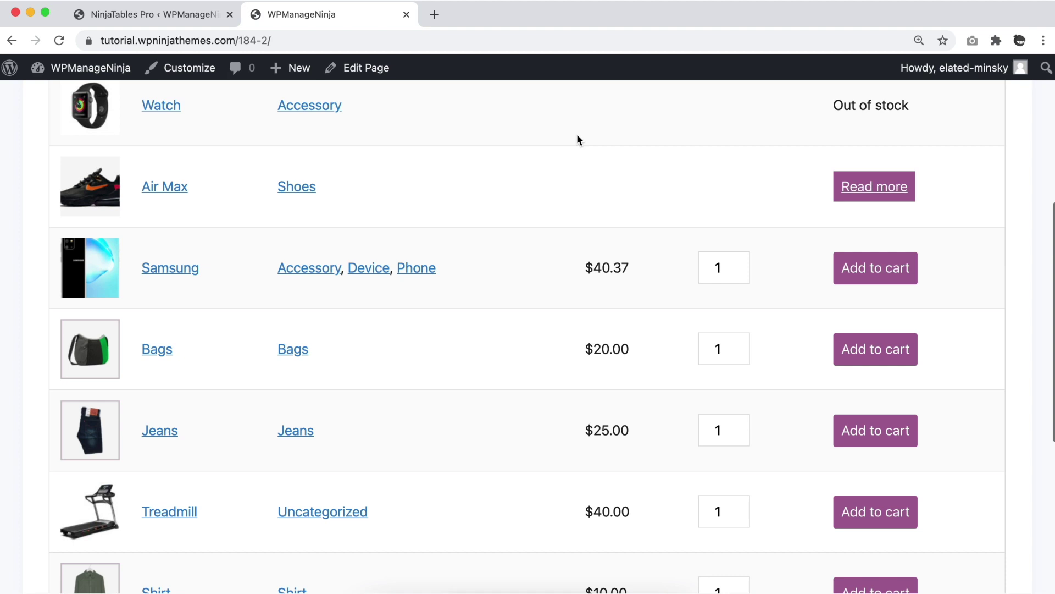
scroll(577, 137, down, 4)
scroll(577, 138, up, 9)
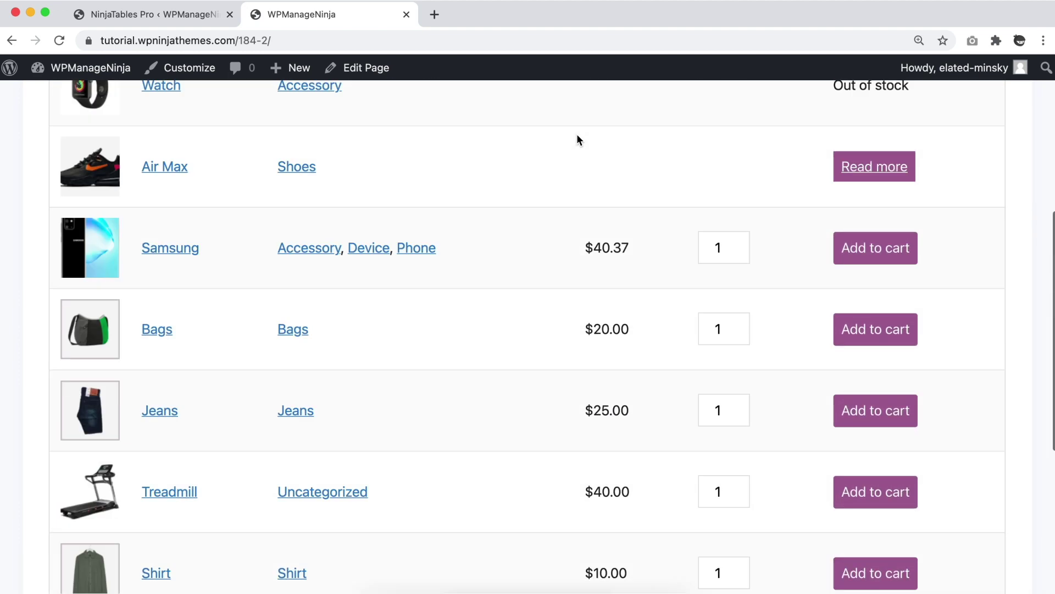
scroll(576, 133, up, 2)
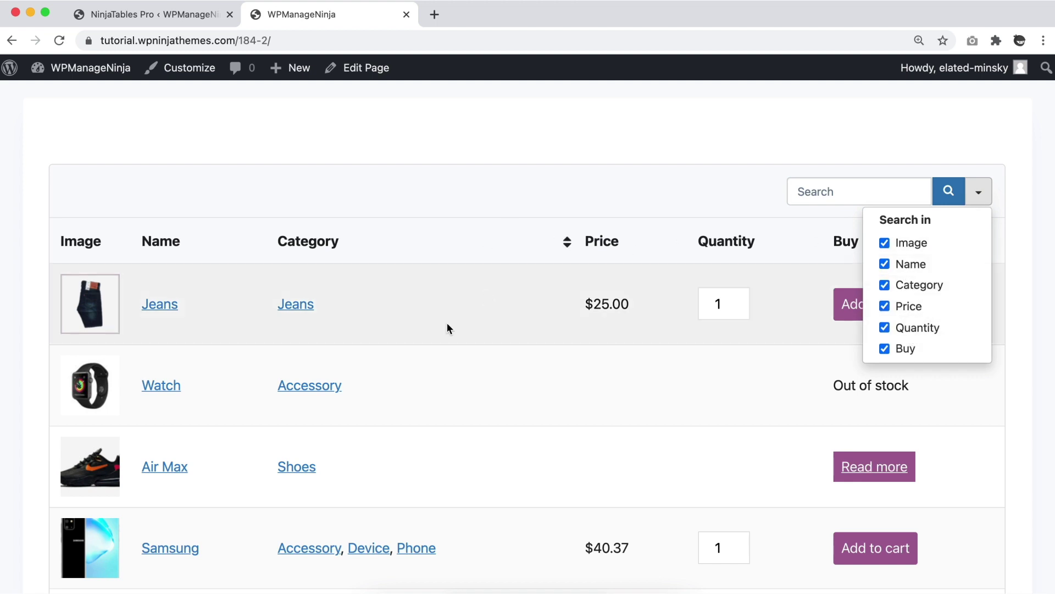
scroll(419, 356, down, 8)
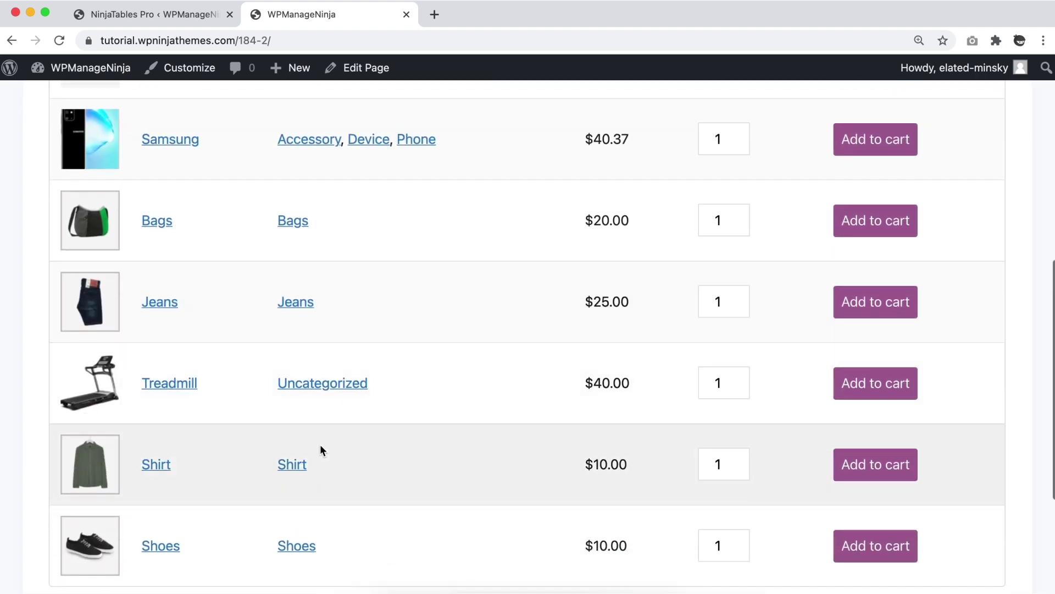
Filter to the Shirt category, clear it, then sort by Category descending.
click(290, 467)
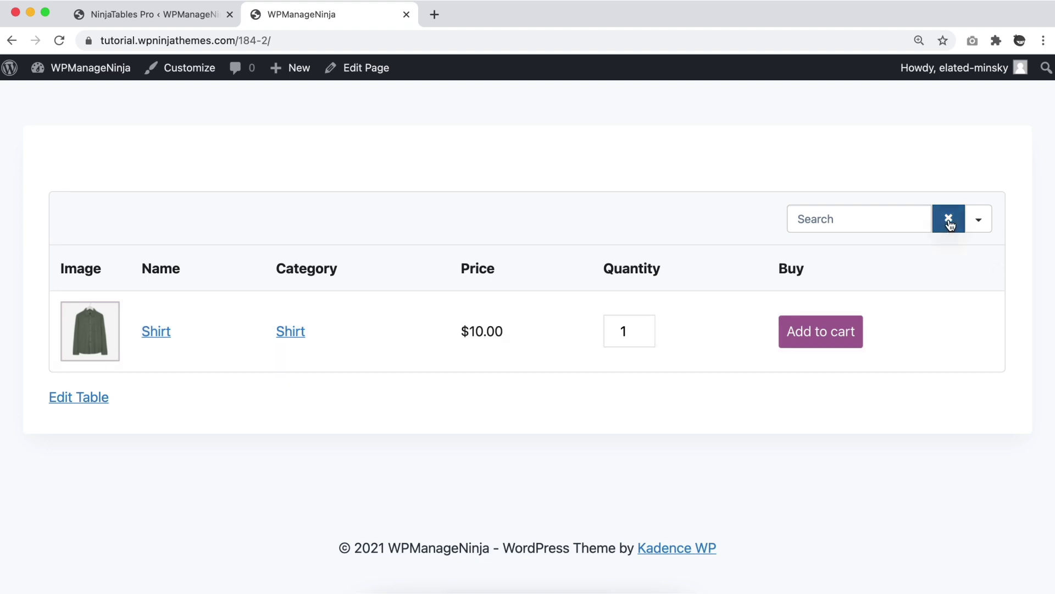
click(949, 222)
scroll(704, 298, down, 2)
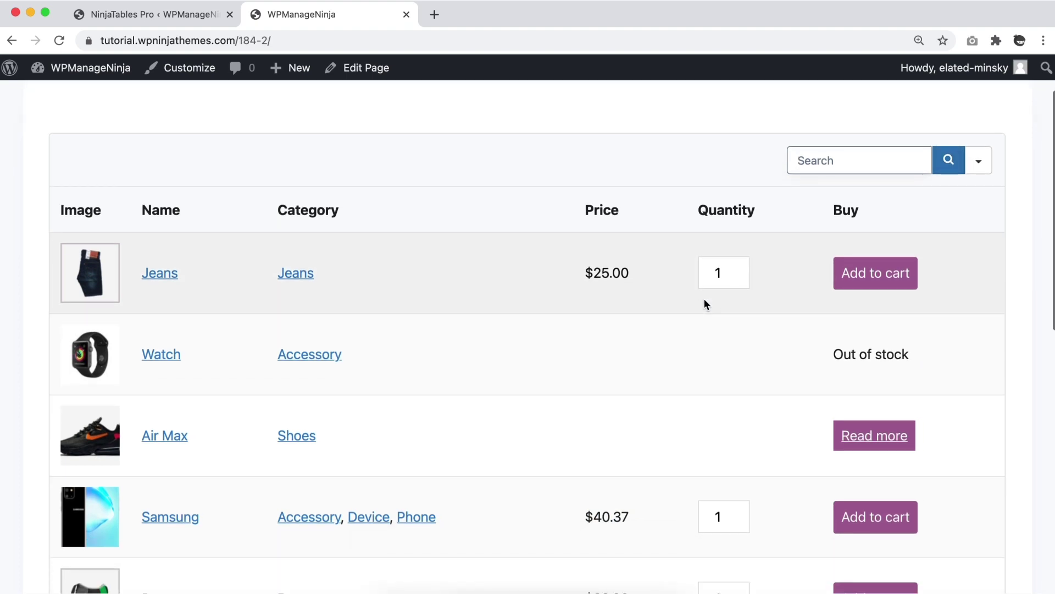
click(375, 208)
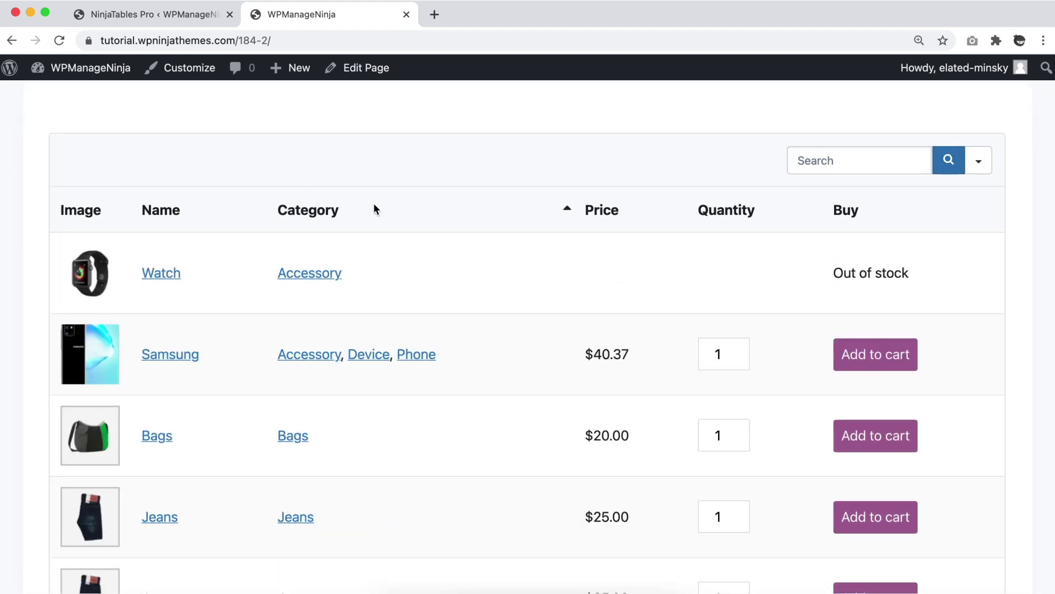
click(374, 209)
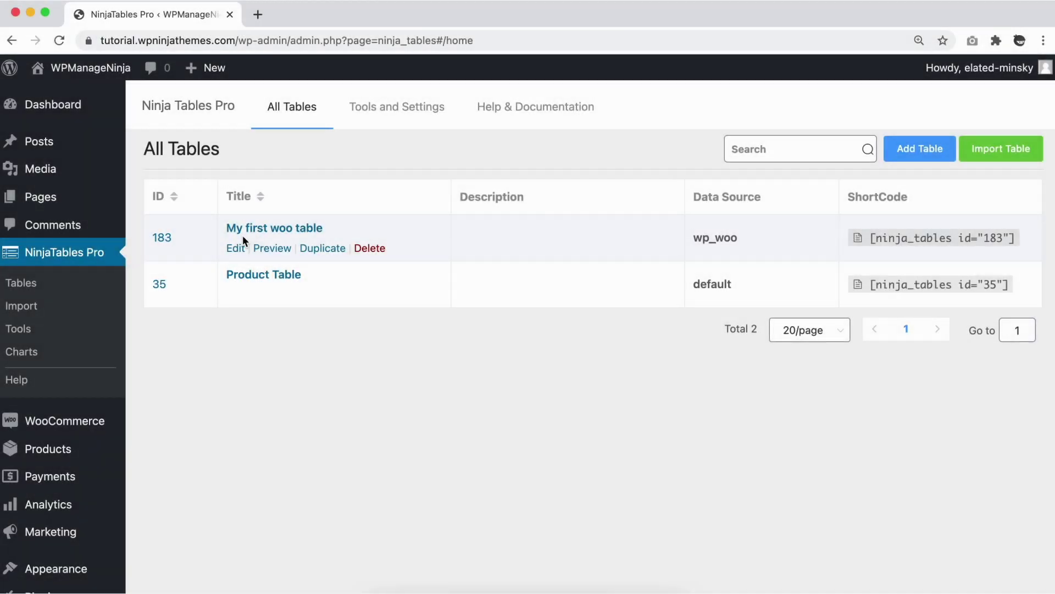
Switch the table's styling library from Bootstrap 4 to Bootstrap 3 in the design studio.
click(236, 249)
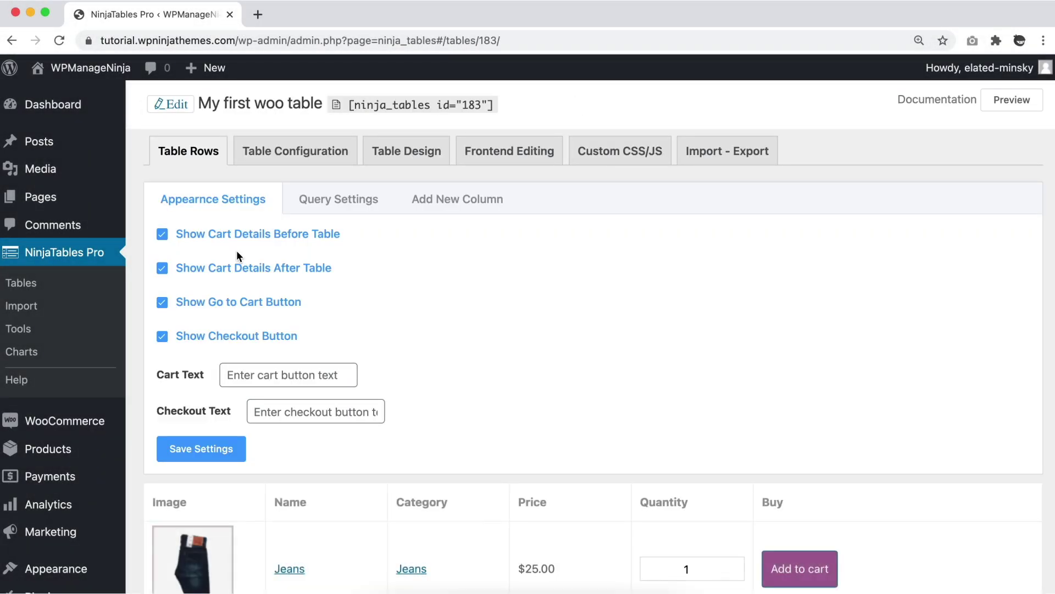
scroll(382, 275, down, 3)
scroll(381, 275, down, 2)
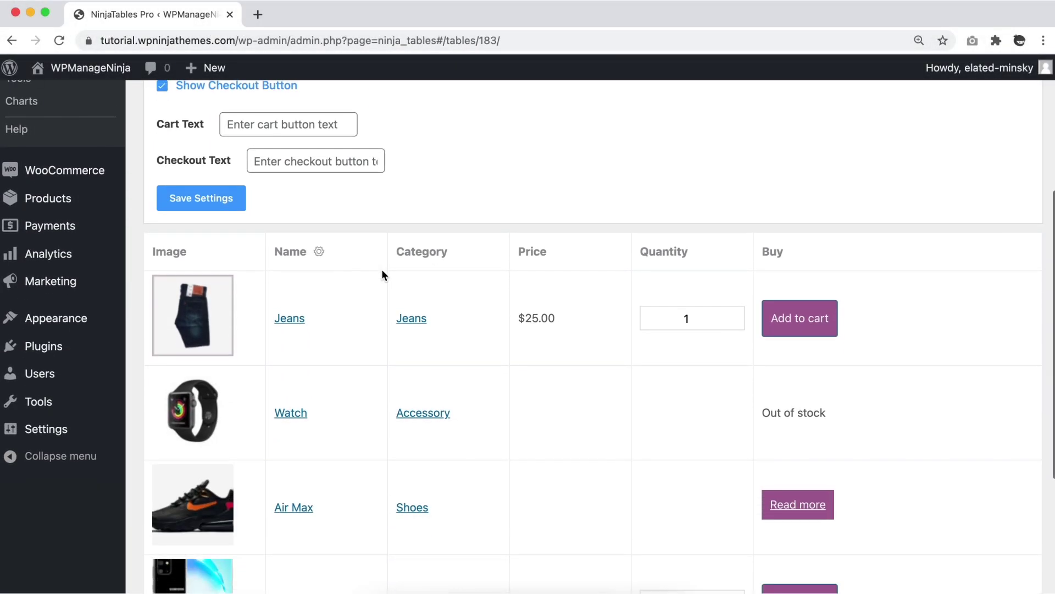
scroll(381, 275, up, 5)
click(414, 159)
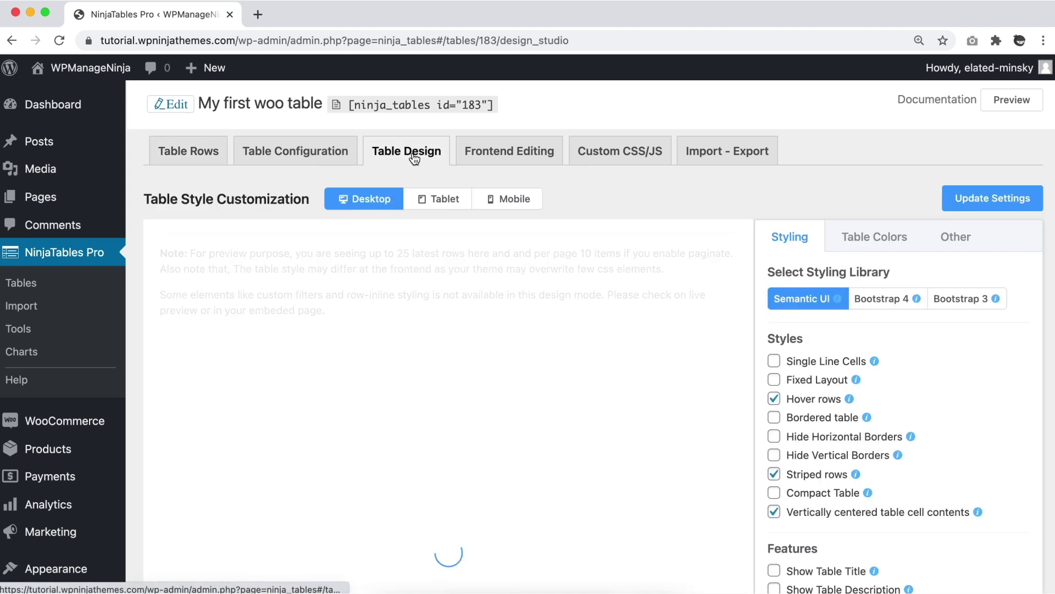
scroll(513, 229, down, 2)
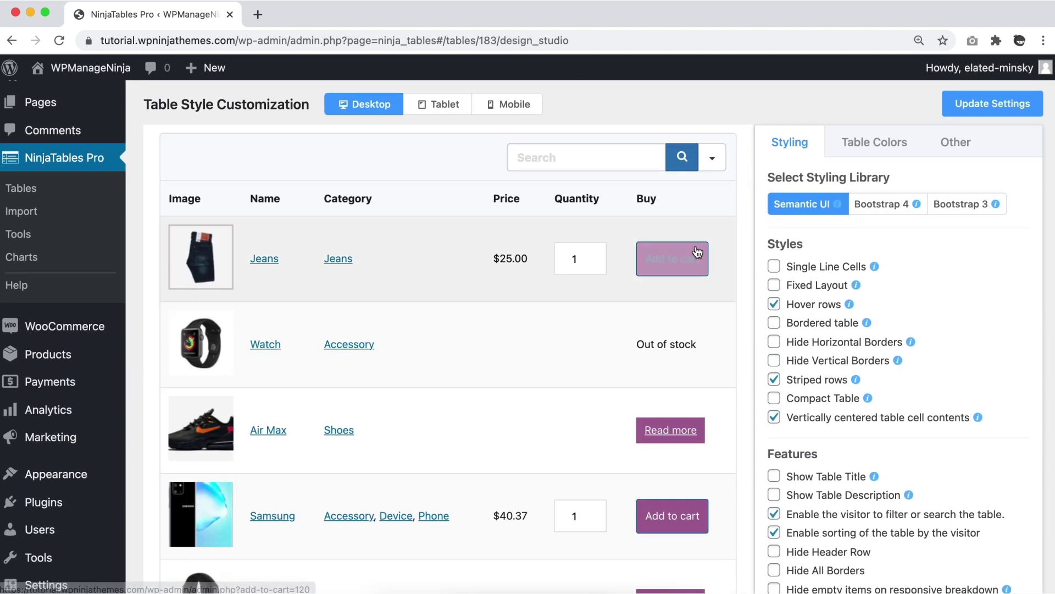
click(877, 203)
click(965, 206)
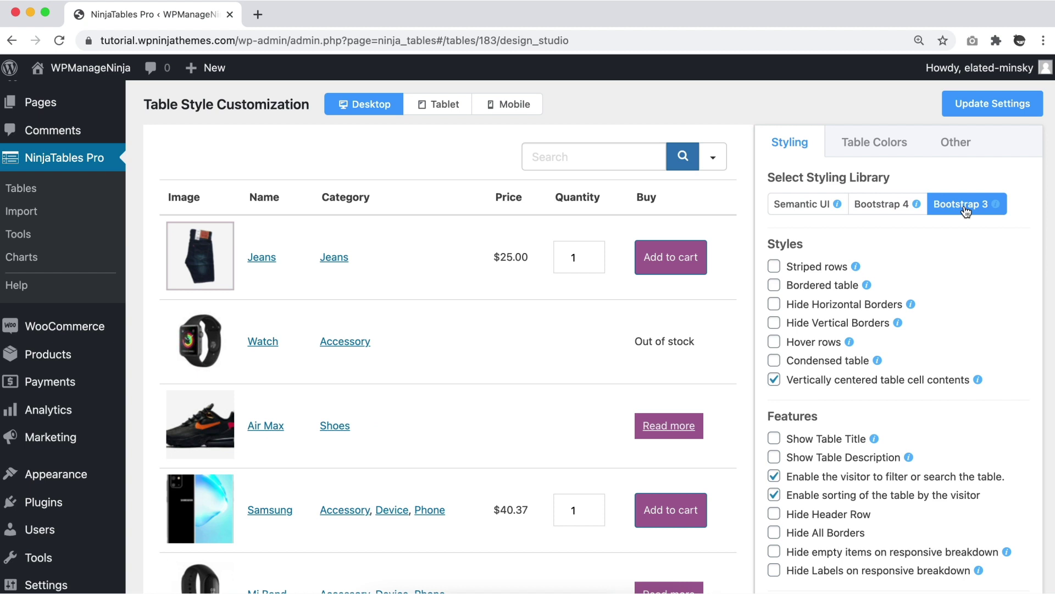
Apply a predefined colour scheme from the Table Colors settings.
click(878, 154)
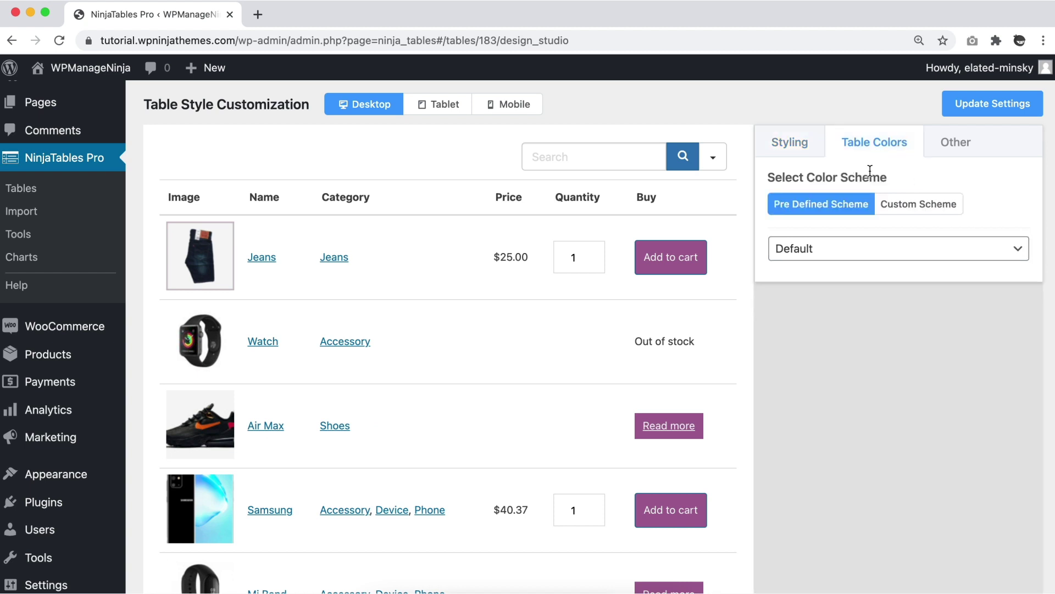
click(839, 250)
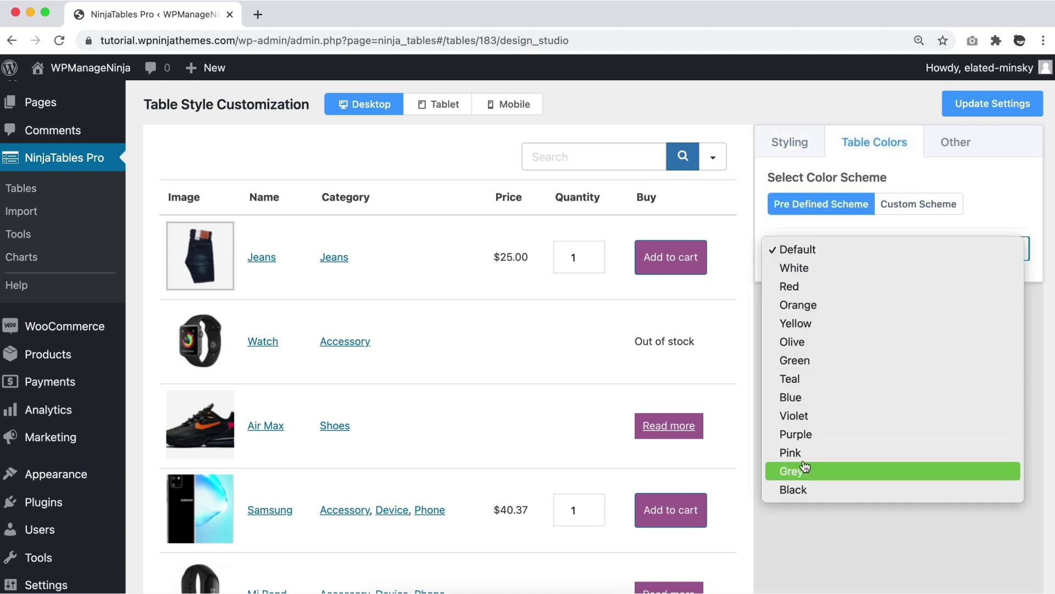
click(817, 407)
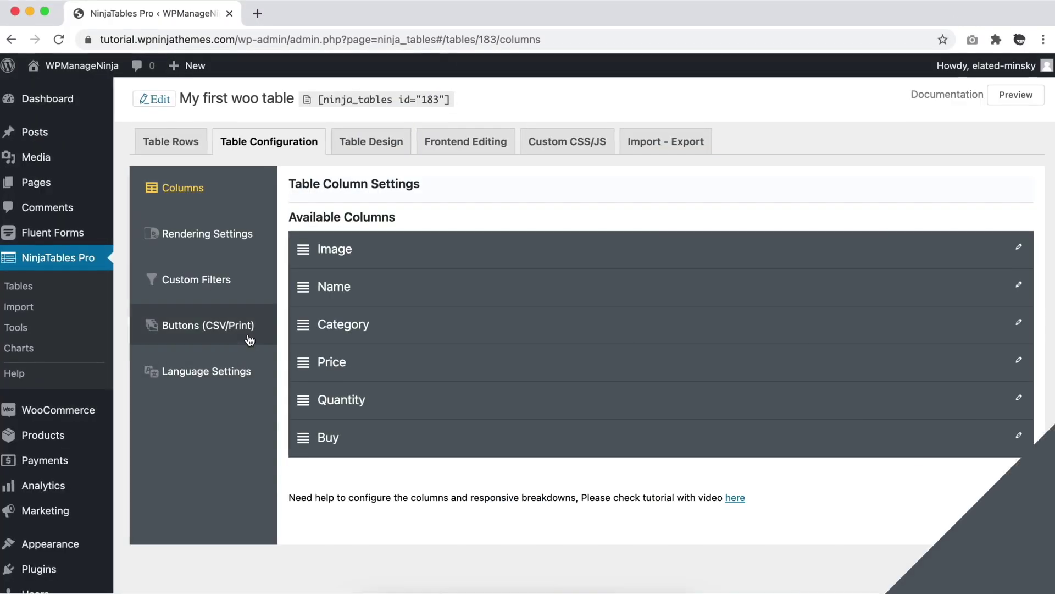
Browse the Custom Filters, CSV/Print Buttons, Language and Frontend Editing settings.
click(207, 277)
click(228, 328)
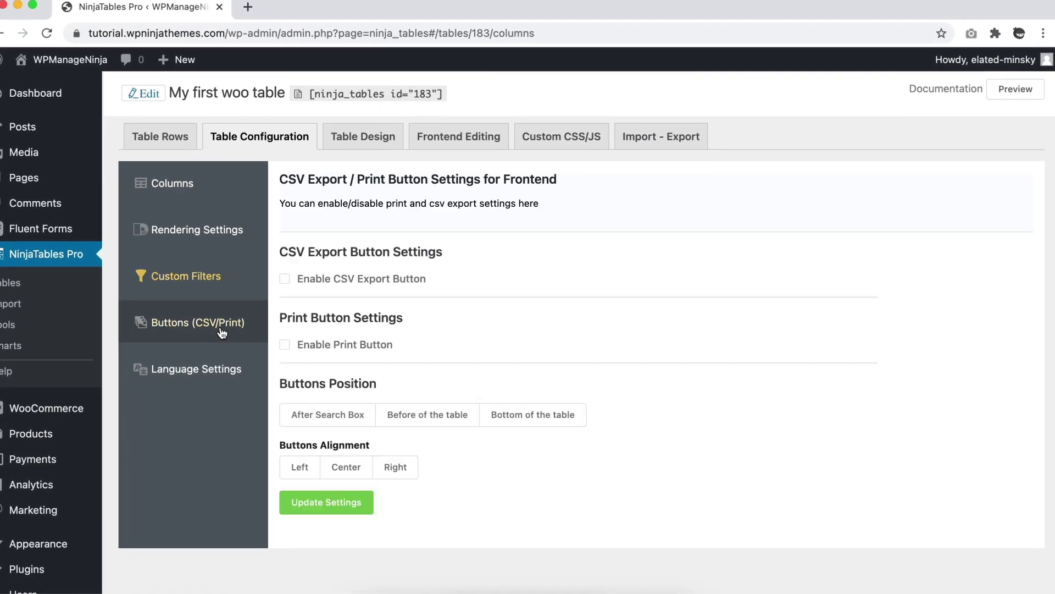
click(225, 368)
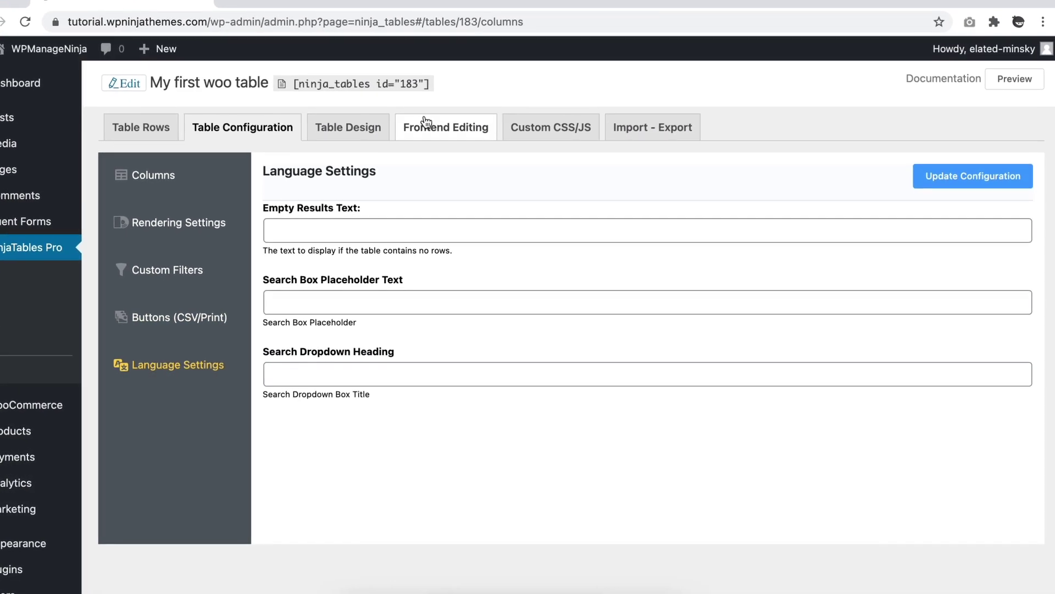
click(446, 134)
Preview the table design at tablet and then mobile width.
click(371, 127)
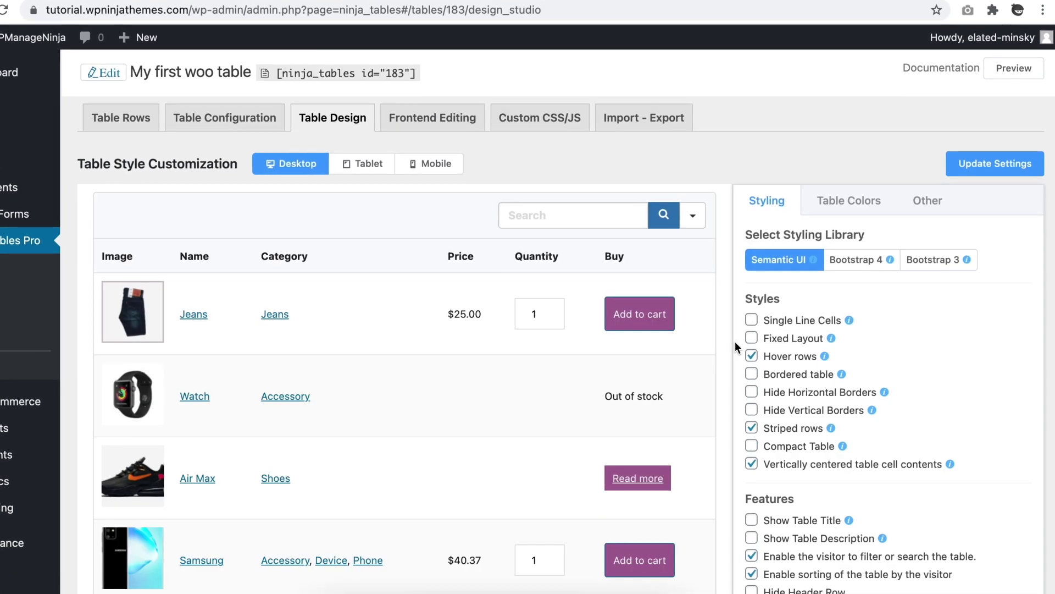
click(360, 162)
click(424, 164)
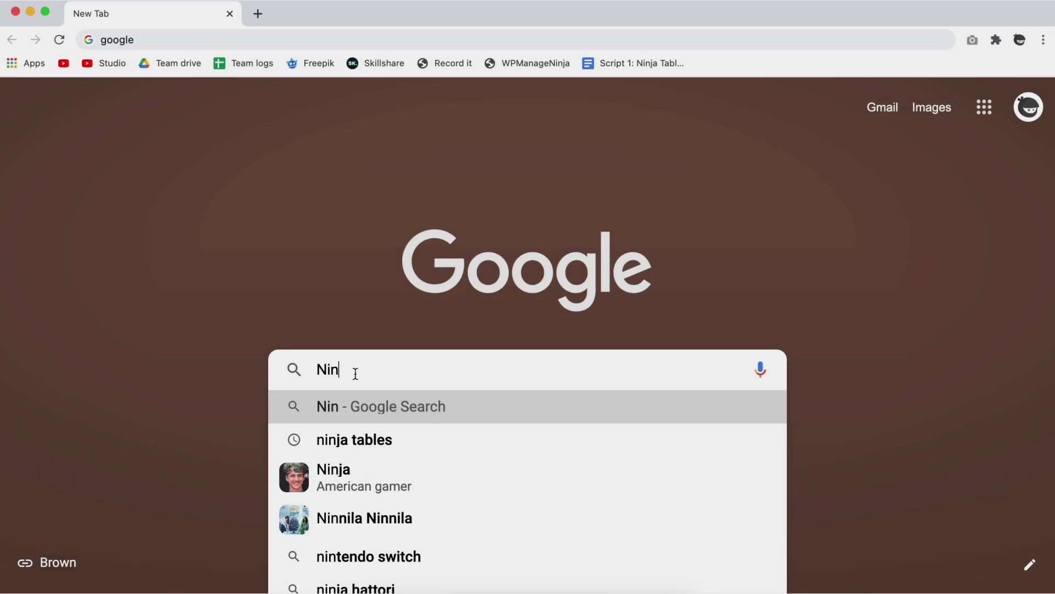
Search Google for 'ninja tables'.
text(ja)
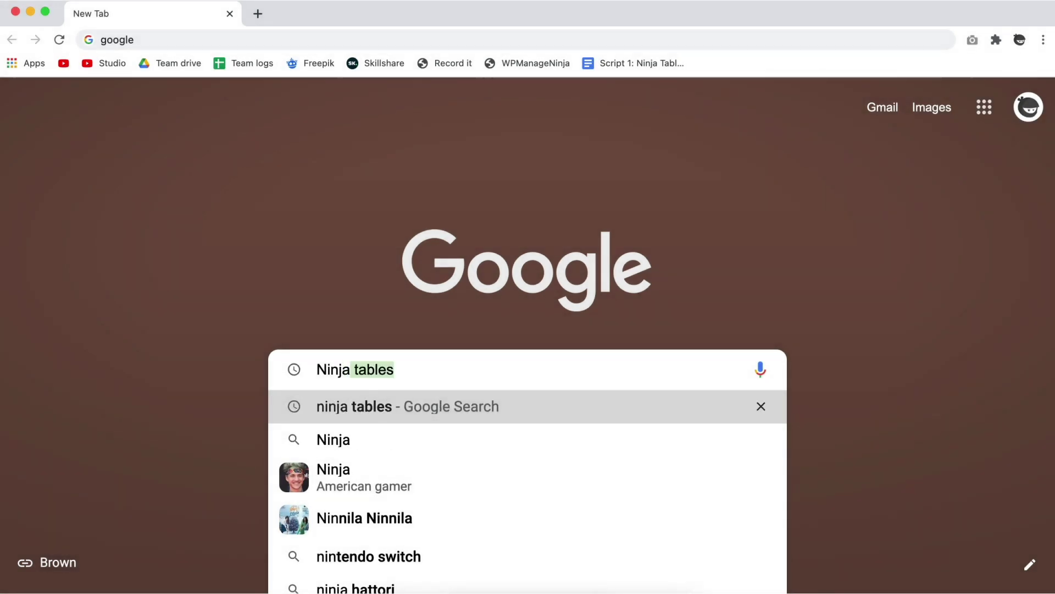
key(Return)
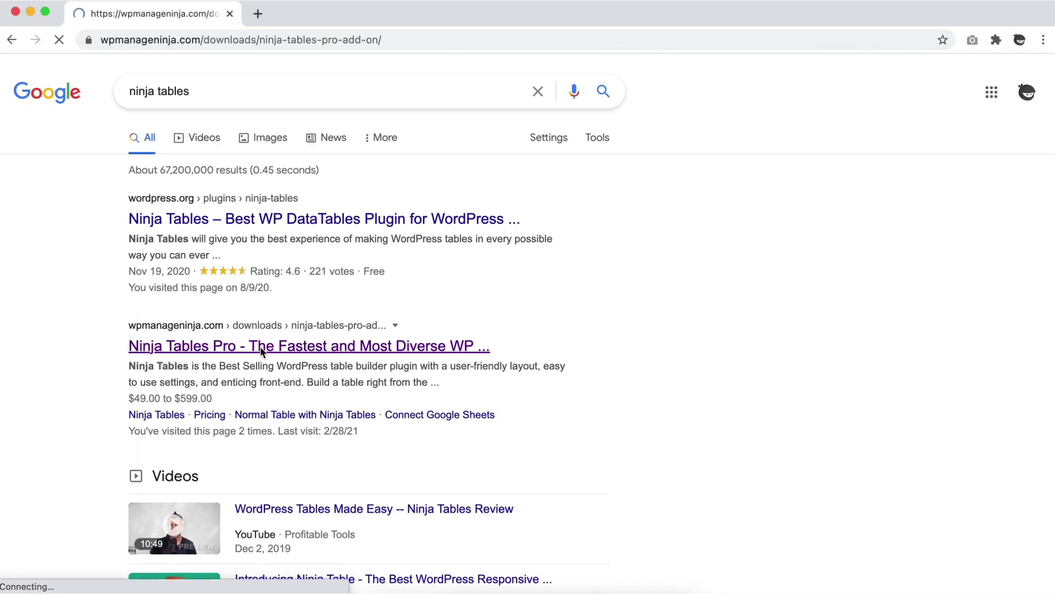